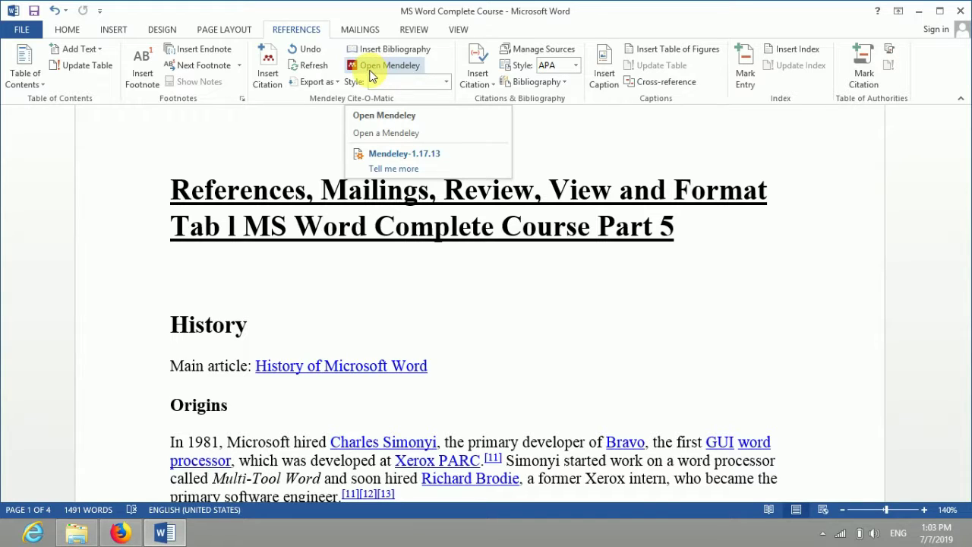
left_click(366, 73)
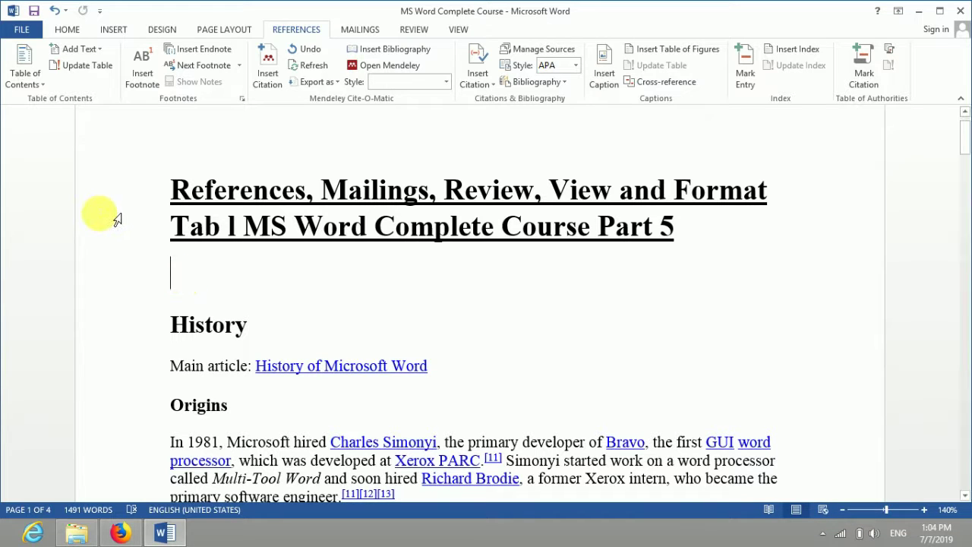
left_click(44, 88)
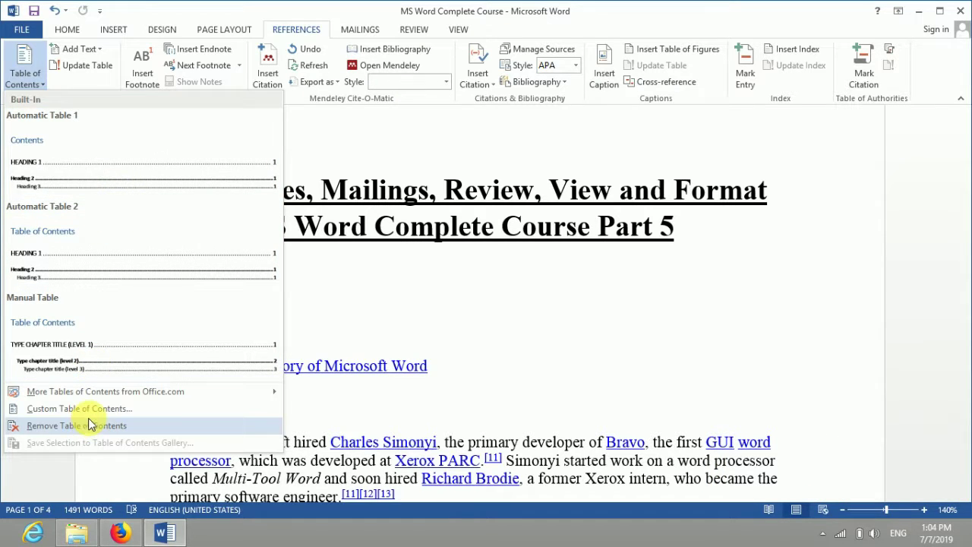
left_click(165, 173)
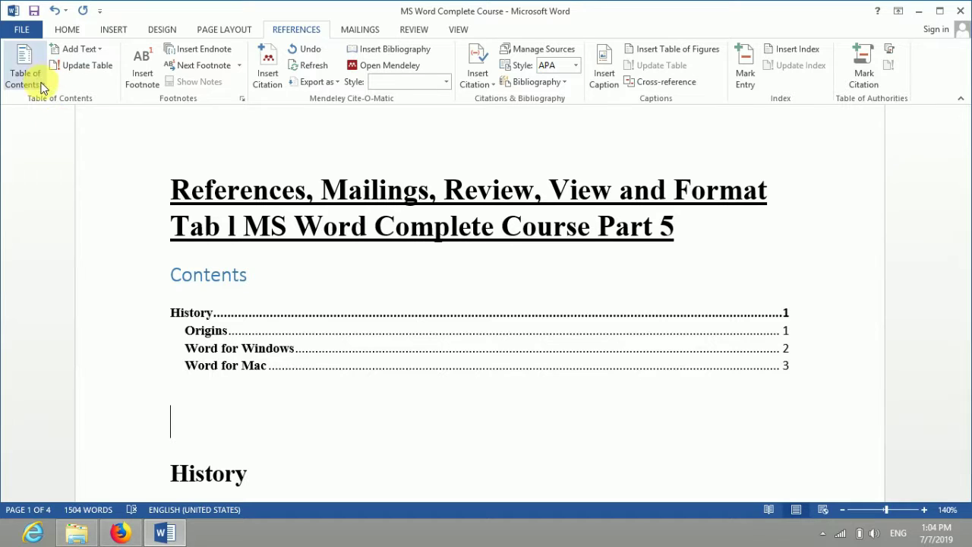
left_click(42, 88)
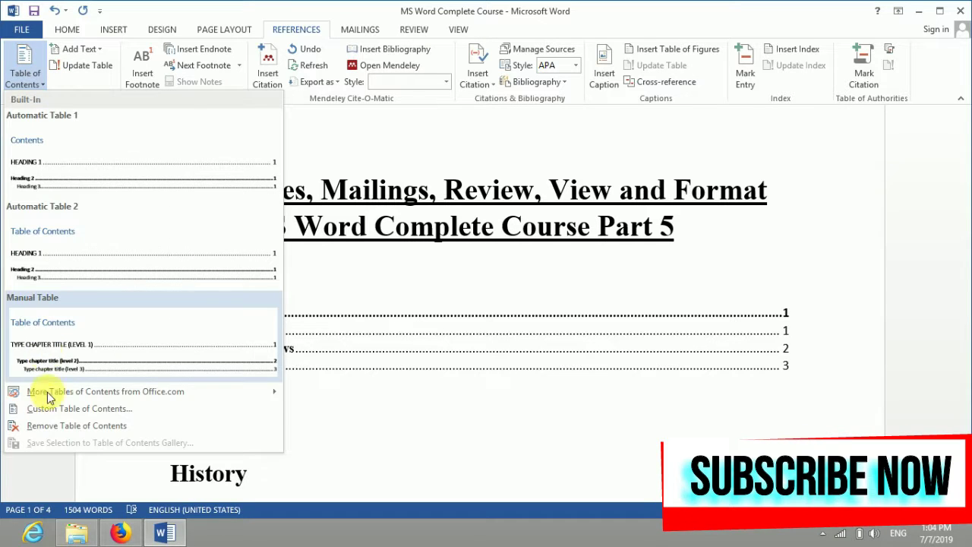
left_click(65, 426)
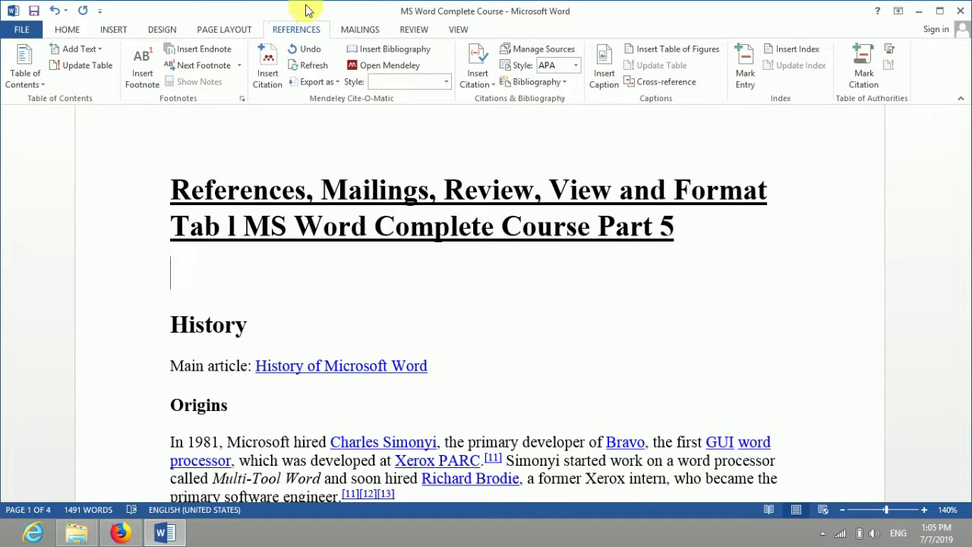
Open Mailings' Envelopes and Labels dialog, close it unchanged, and bring up the Review tab tools.
left_click(351, 34)
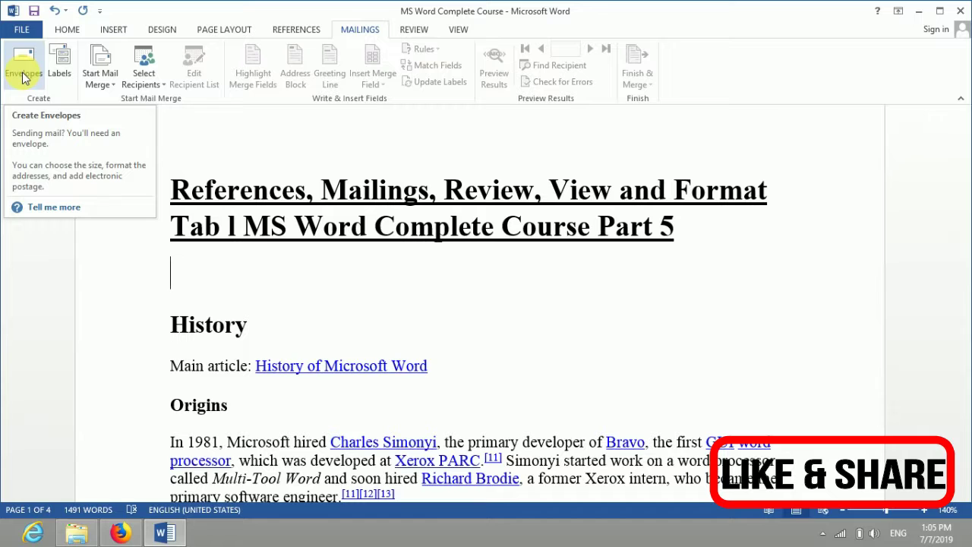
left_click(23, 72)
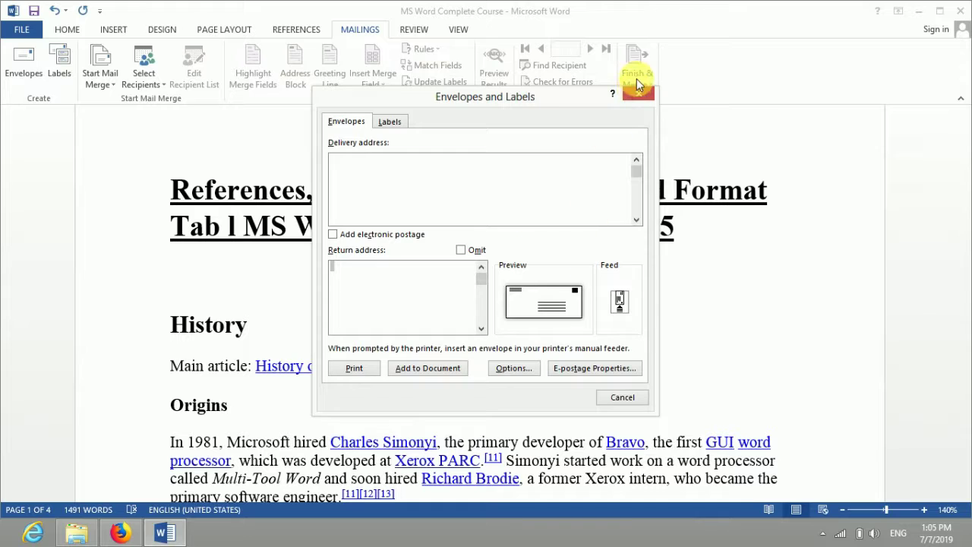
left_click(645, 98)
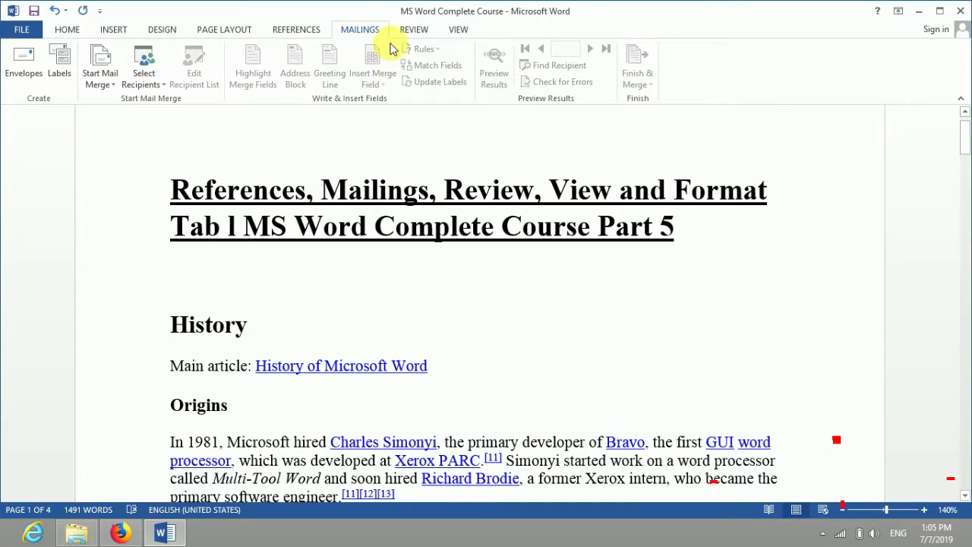
left_click(419, 30)
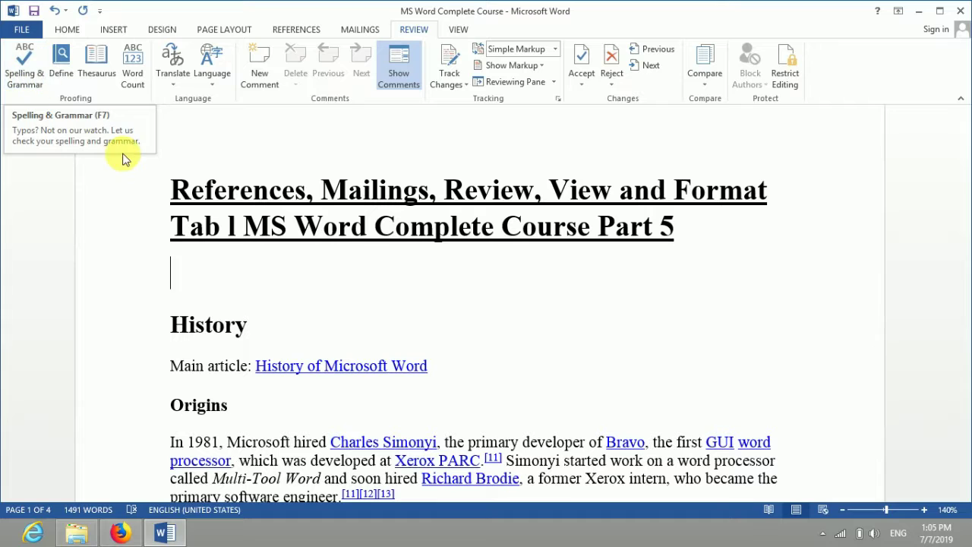
left_click(23, 76)
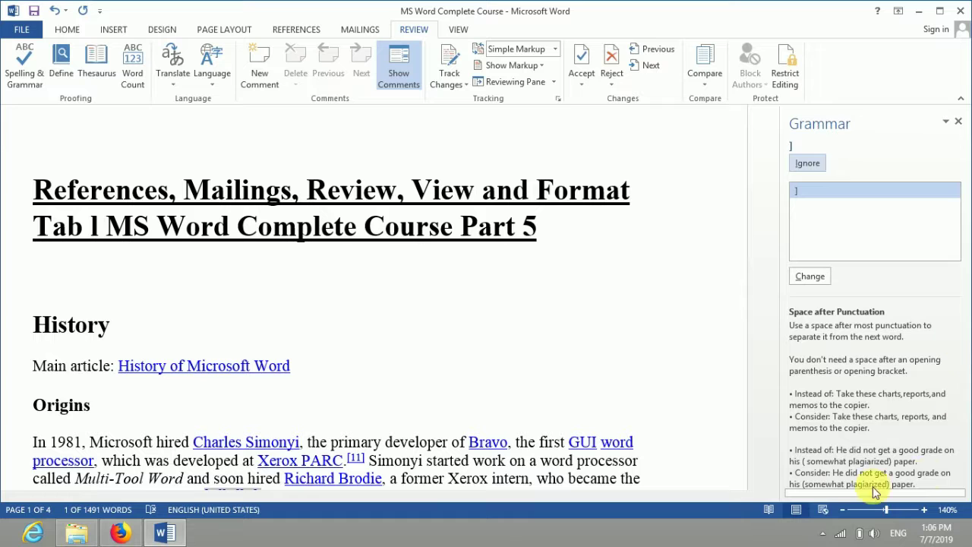
left_click(958, 123)
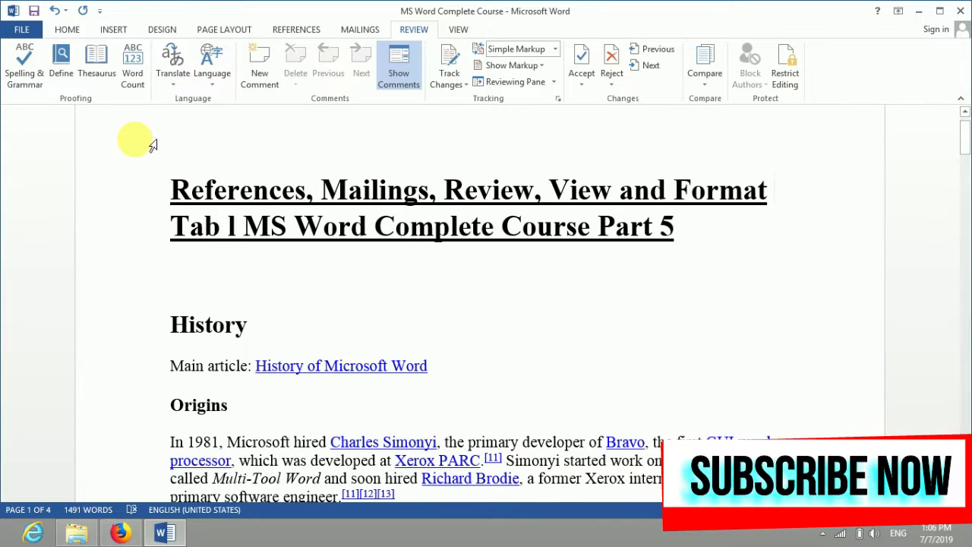
left_click(134, 79)
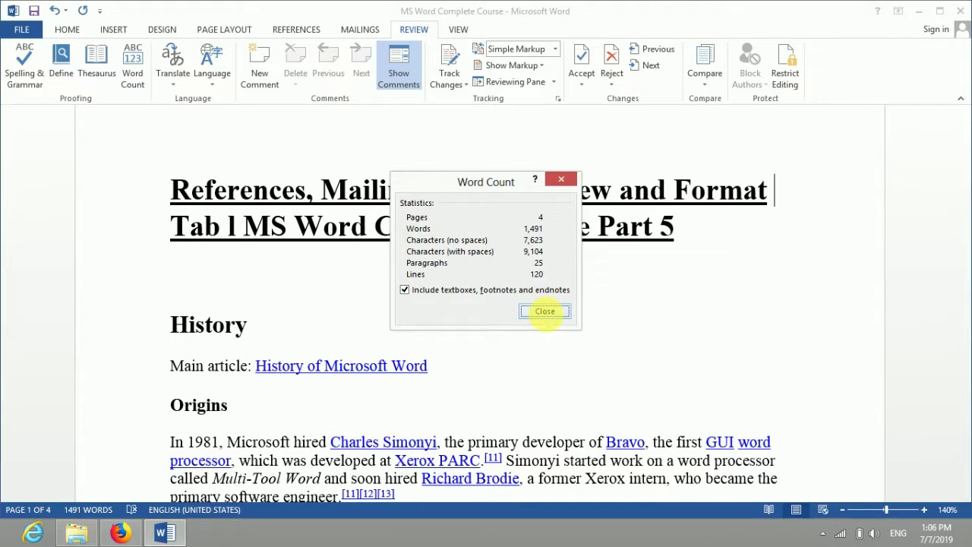
left_click(544, 311)
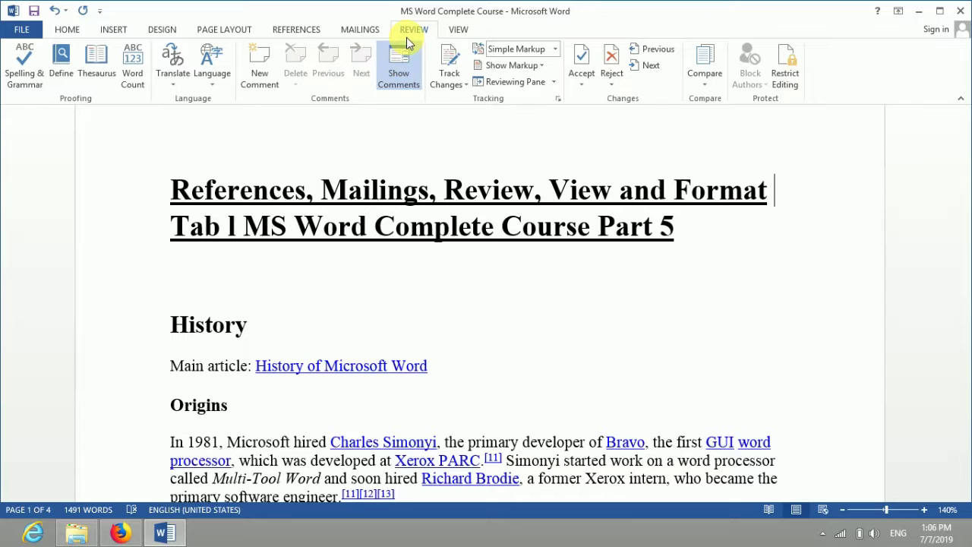
Read the document in Read Mode, paging forward and back, then return to Edit Document.
left_click(452, 30)
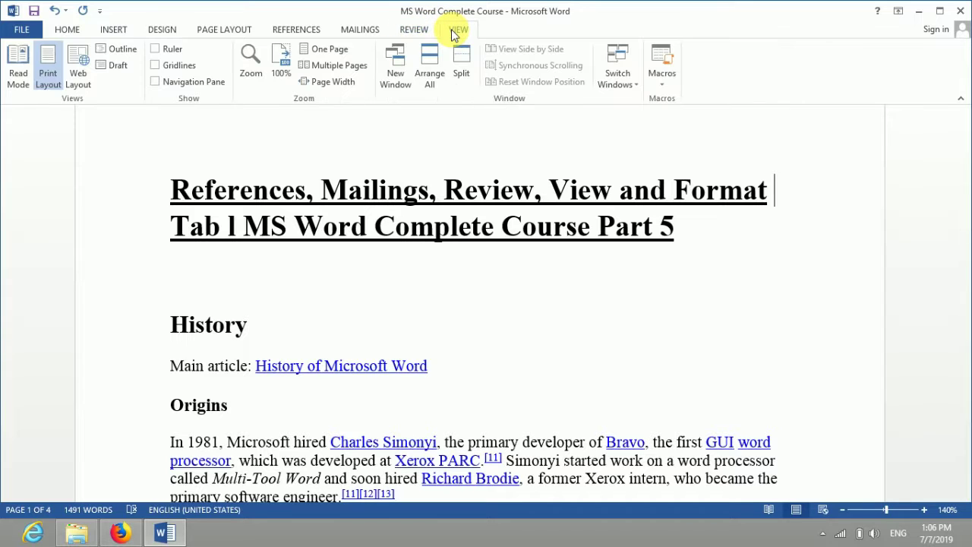
left_click(19, 80)
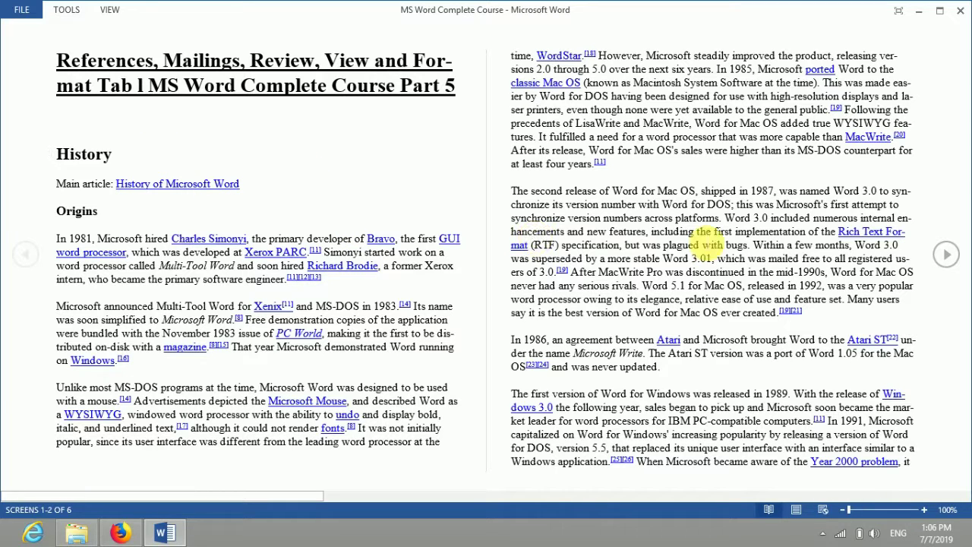
left_click(947, 256)
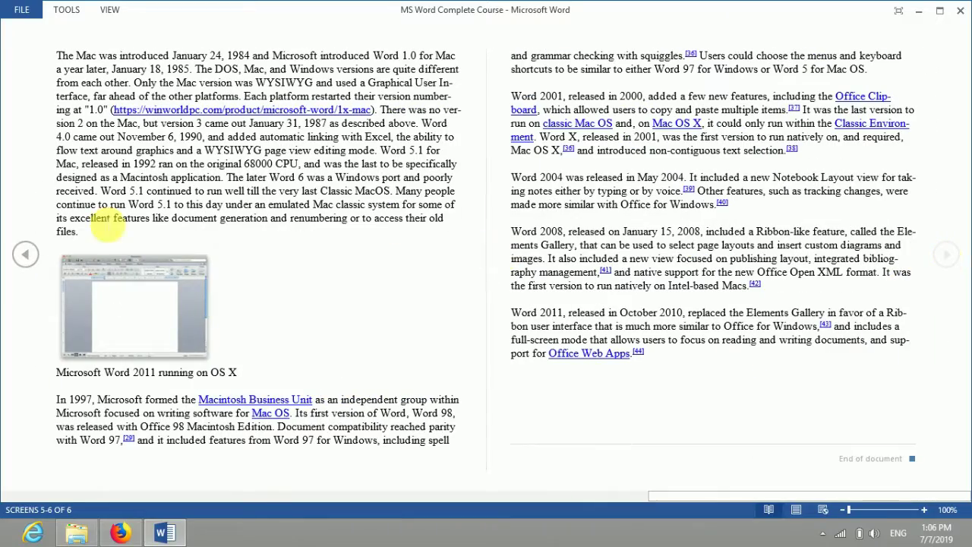
left_click(21, 253)
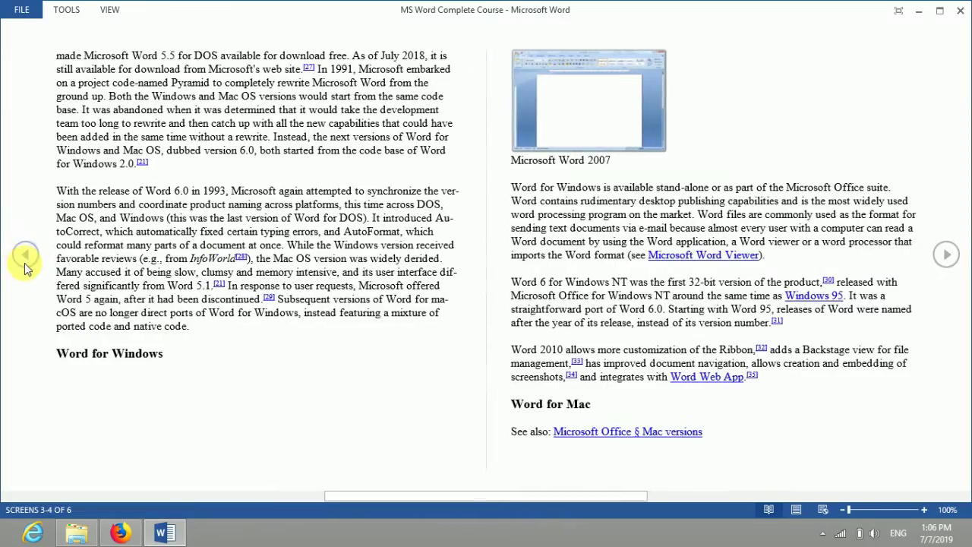
left_click(24, 255)
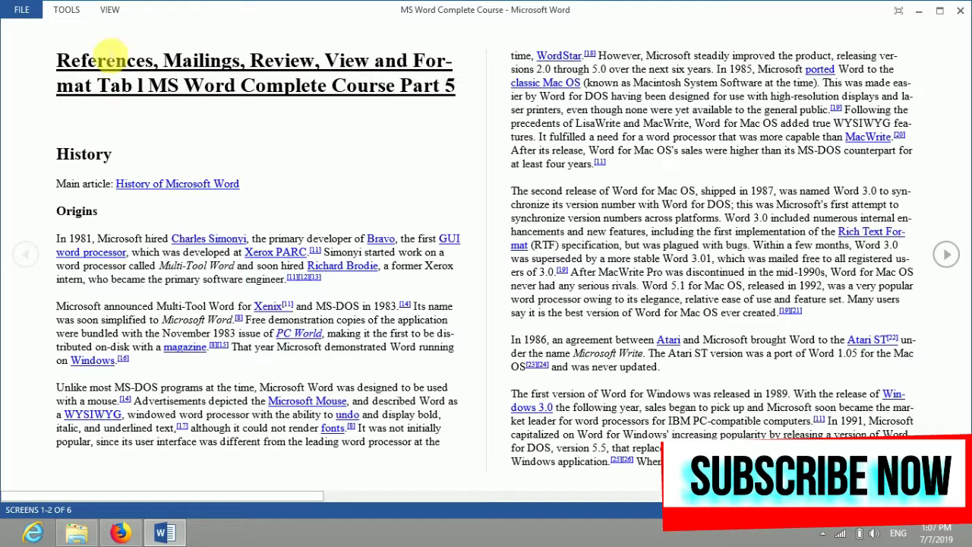
left_click(110, 12)
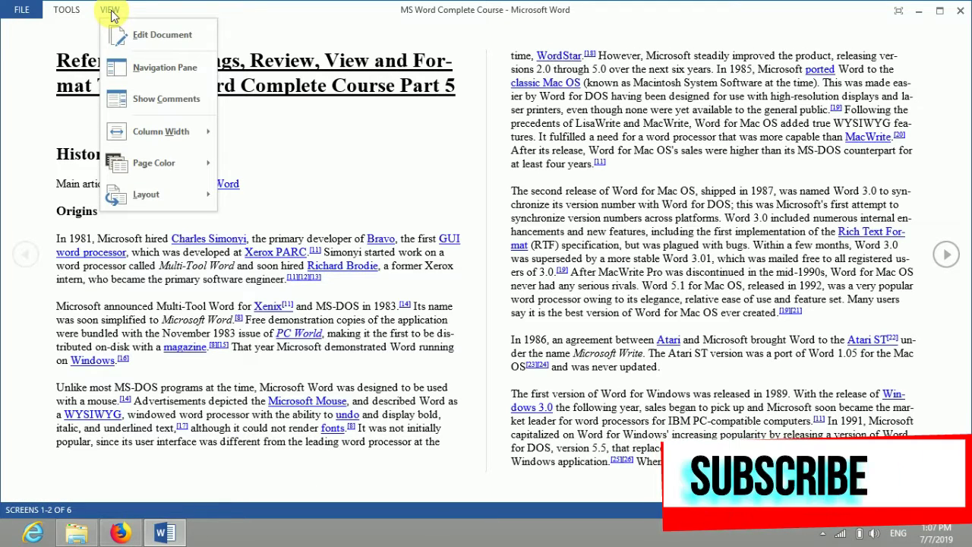
left_click(142, 37)
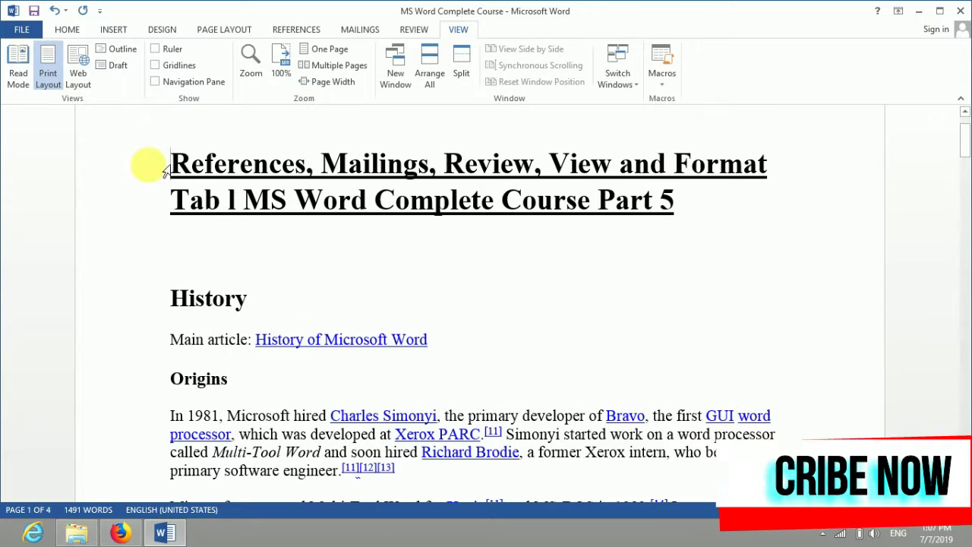
left_click(79, 79)
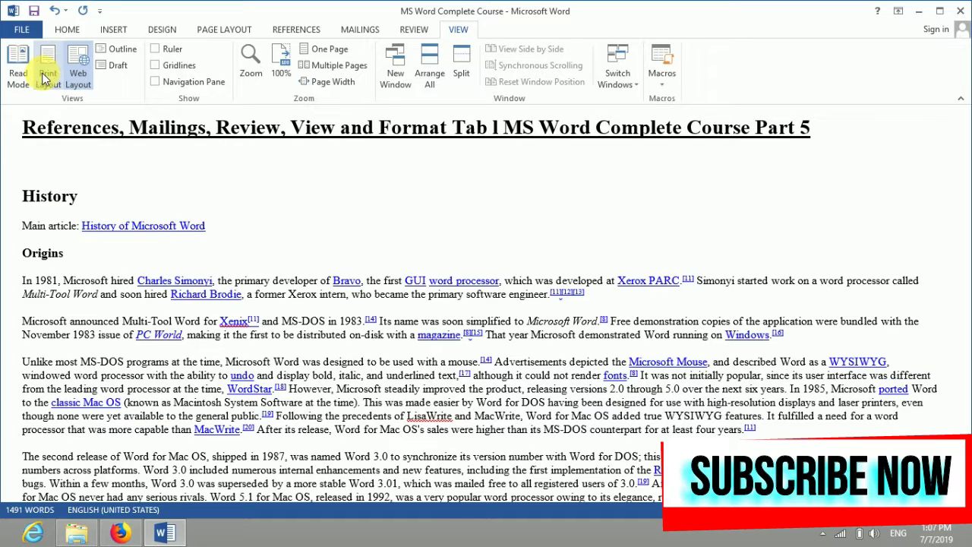
left_click(48, 73)
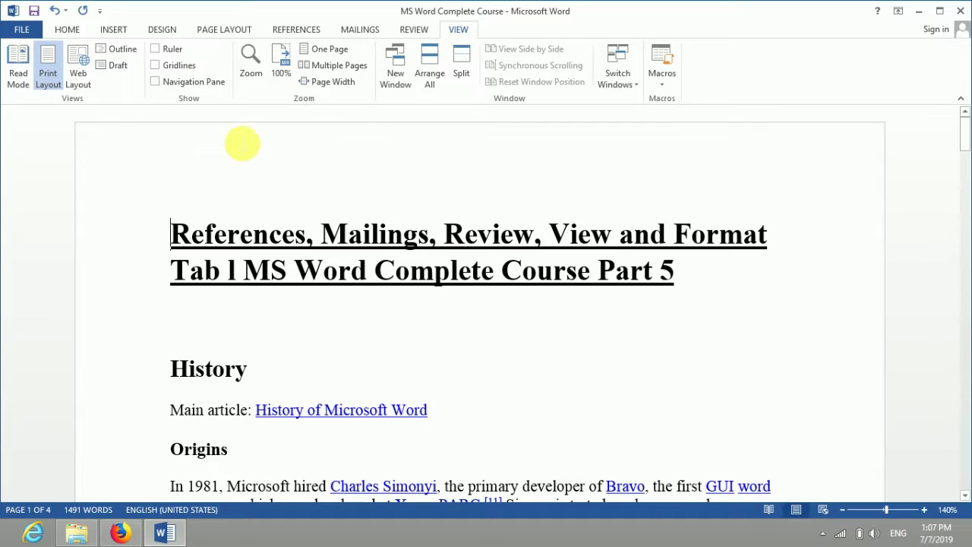
left_click(251, 64)
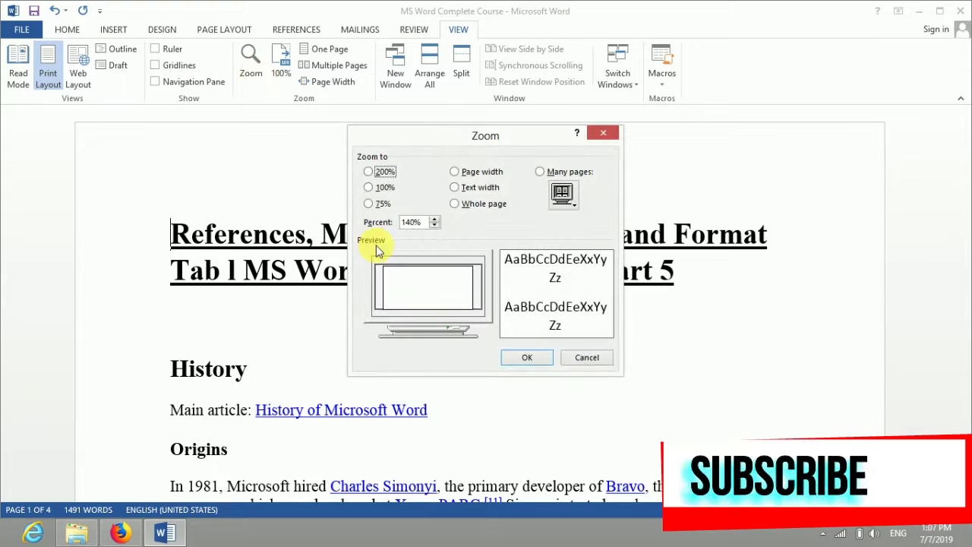
left_click(606, 134)
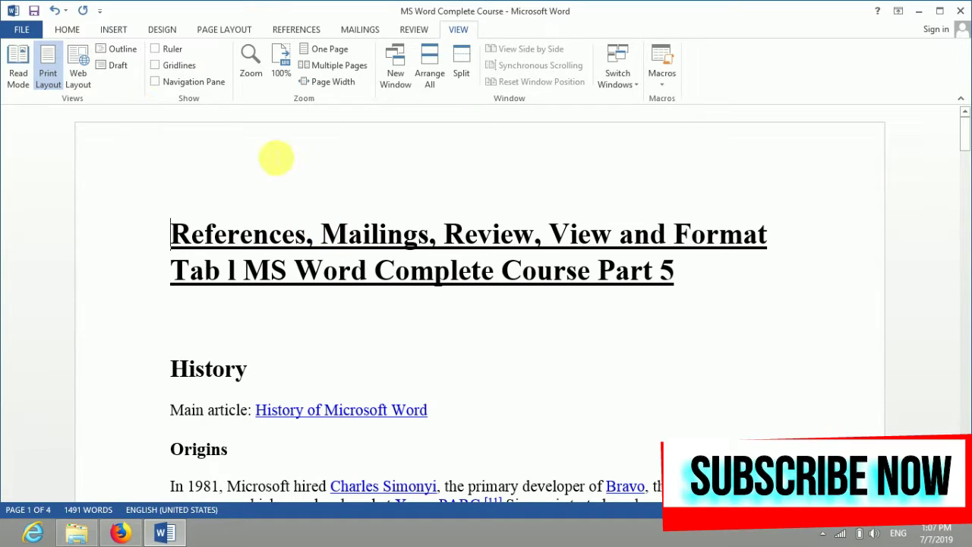
Open a New Window of the document and bring 'MS Word Complete Course:2' to the front on its View tab.
left_click(401, 73)
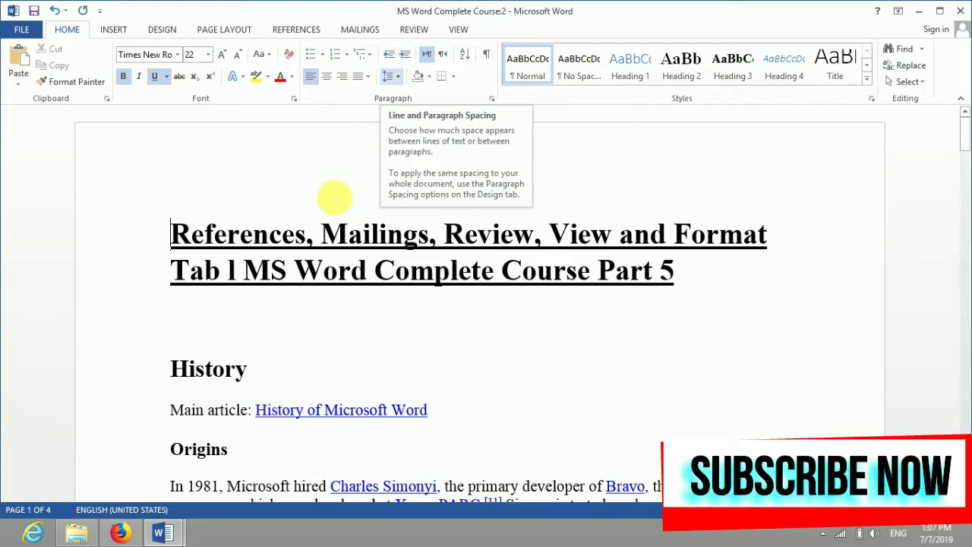
mouse_move(162, 533)
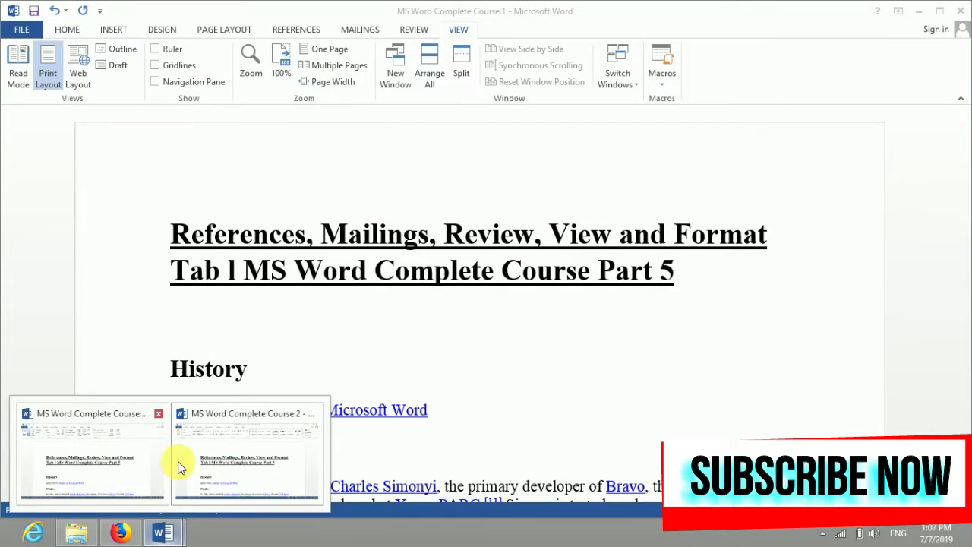
left_click(199, 462)
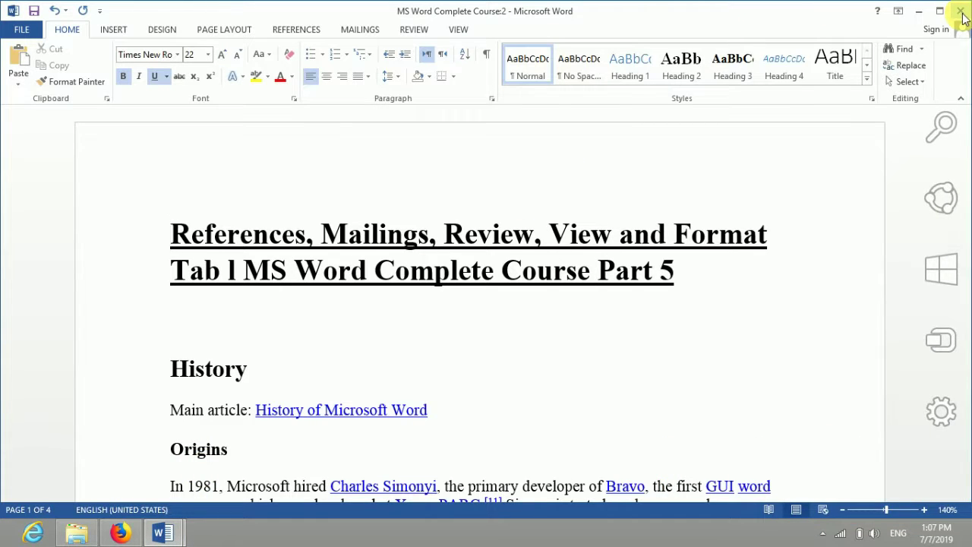
left_click(458, 30)
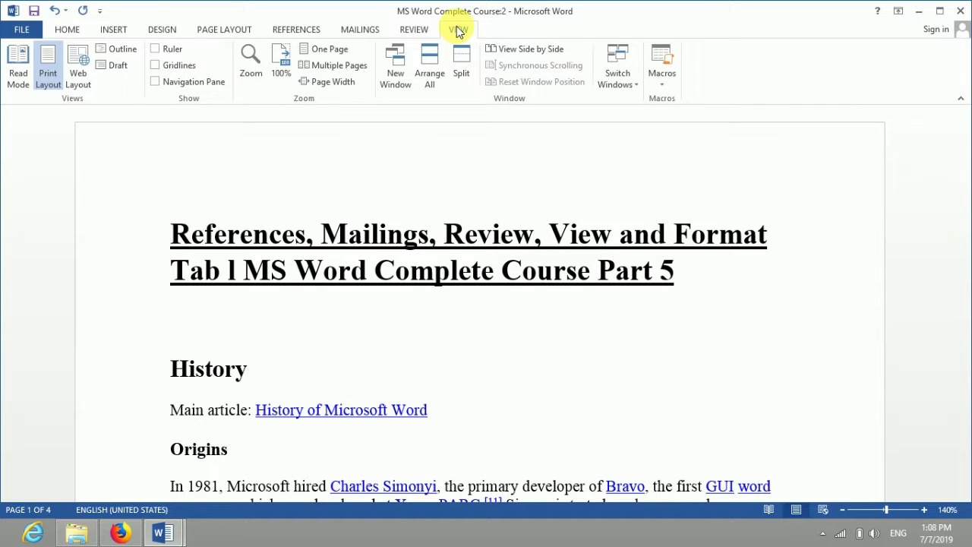
Try One Page and Multiple Pages zoom, then settle on Page Width at 157%.
left_click(340, 50)
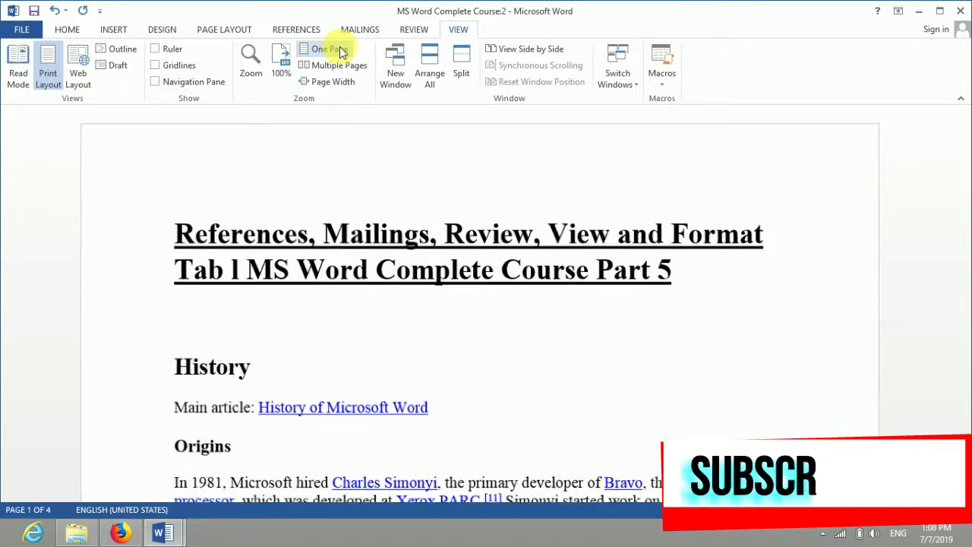
left_click(341, 66)
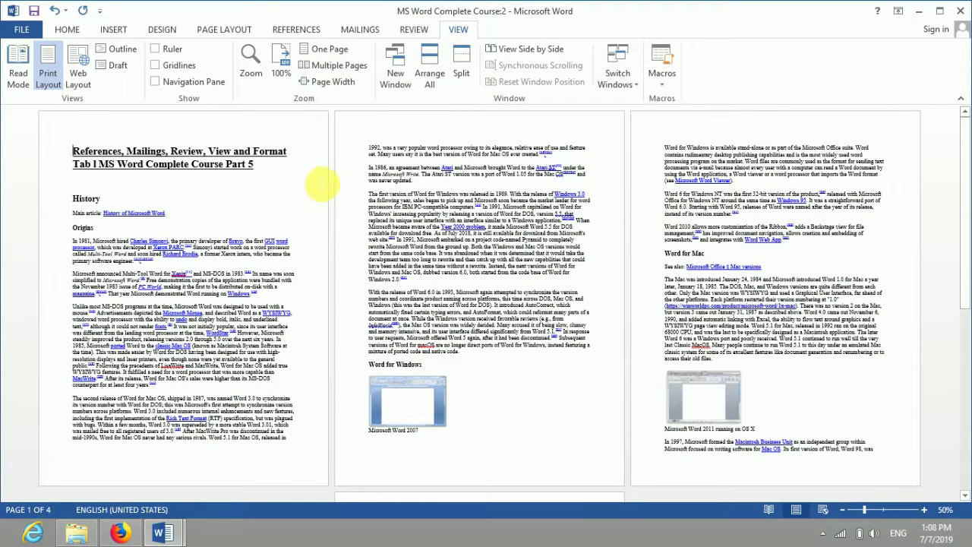
left_click(326, 81)
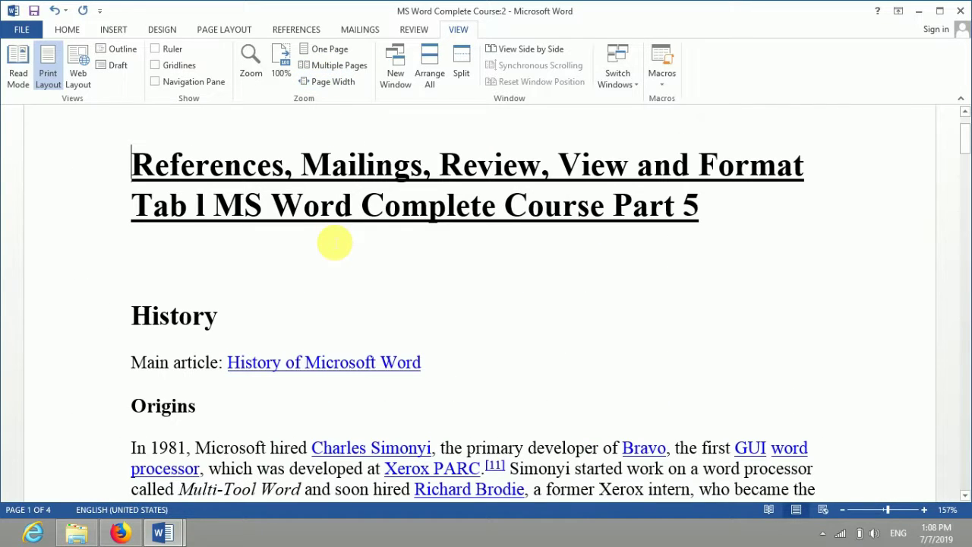